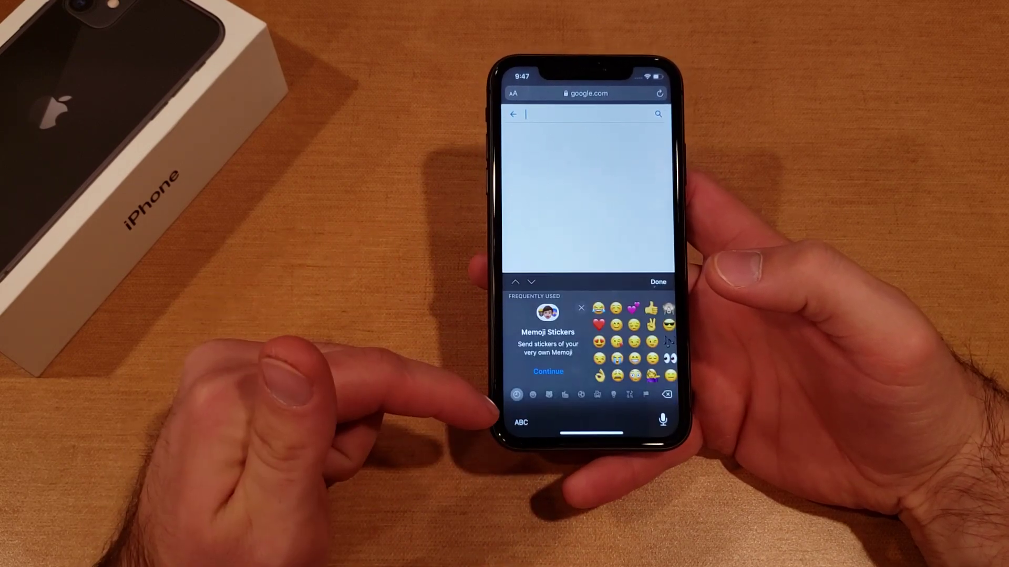
Switch from the emoji panel back to the letter keyboard, then go to the home screen
{"action": "left_click", "coordinate": [520, 423]}
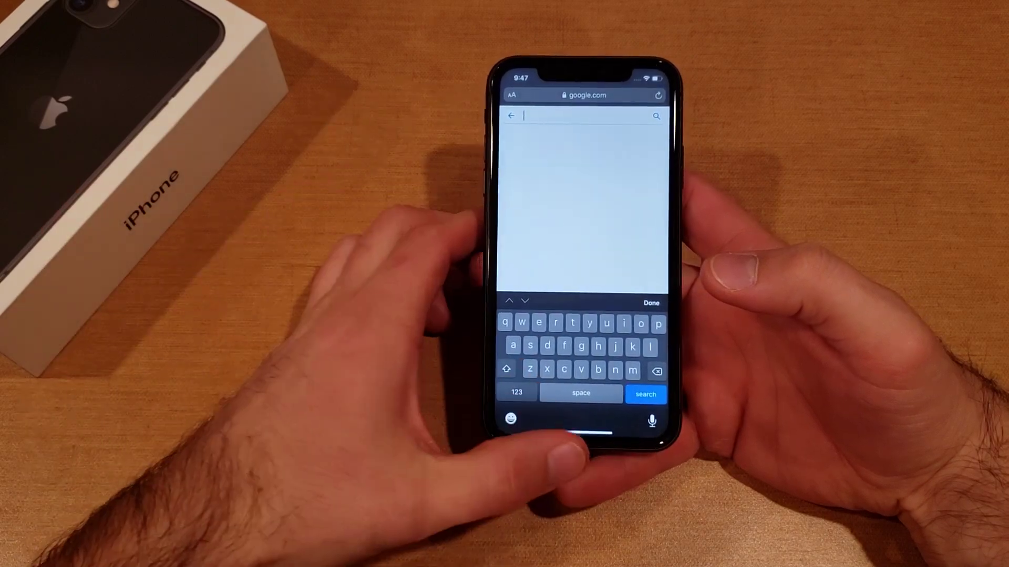
{"action": "left_click_drag", "start_coordinate": [588, 435], "coordinate": [588, 331]}
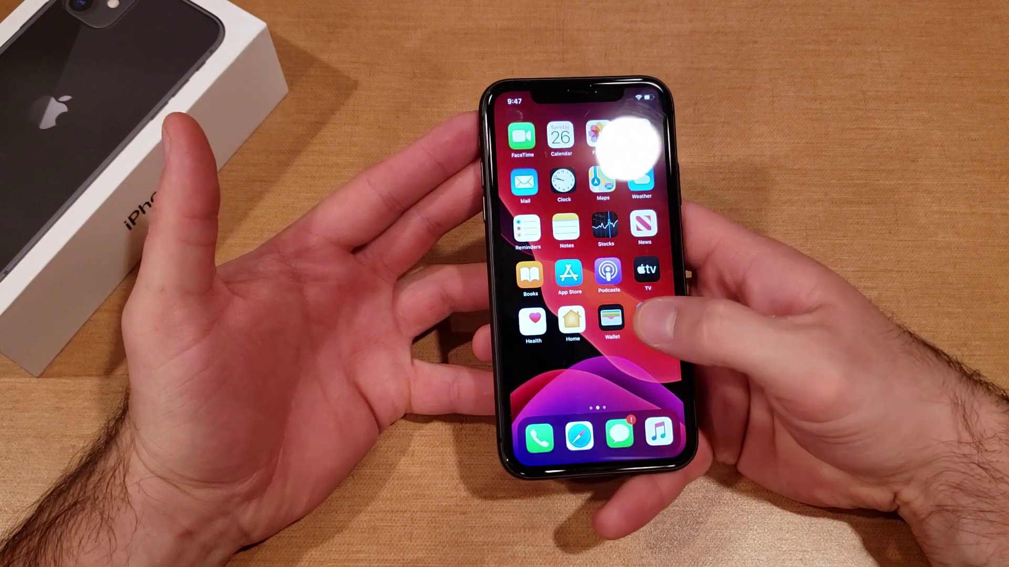
Go through Settings and General to the Keyboards list showing English (US) and Emoji
{"action": "left_click", "coordinate": [643, 315]}
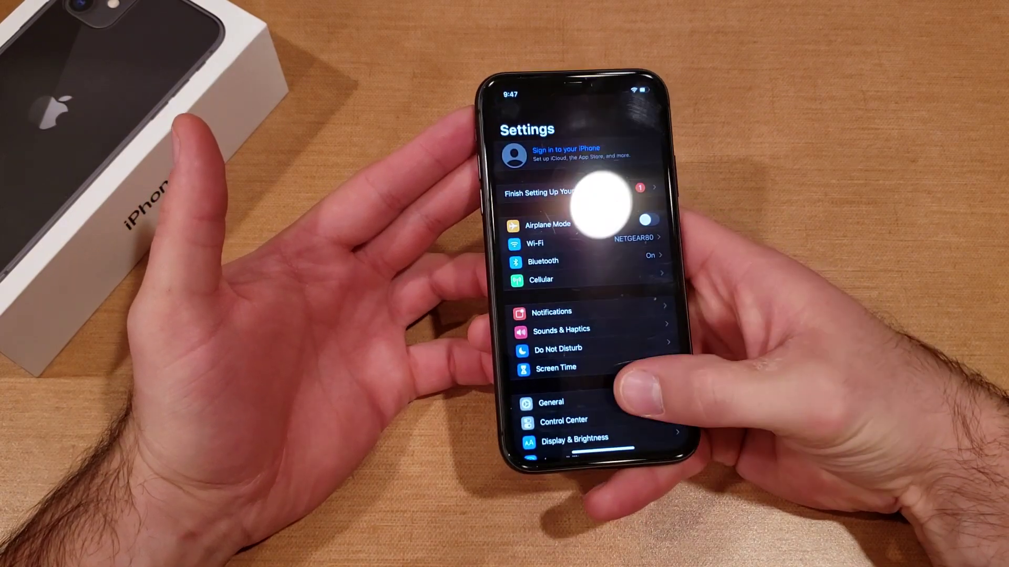
{"action": "left_click", "coordinate": [623, 402]}
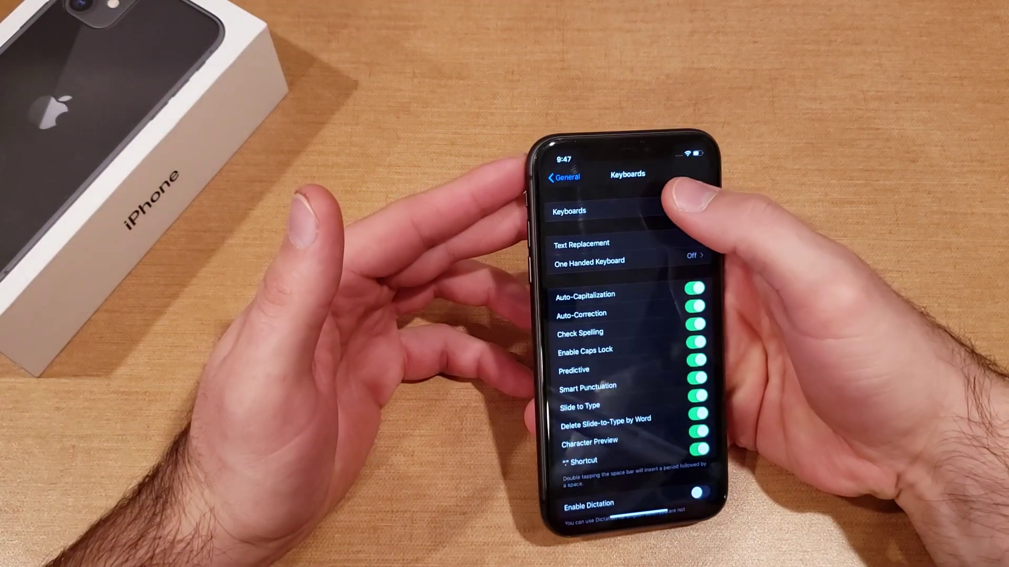
{"action": "left_click", "coordinate": [665, 212]}
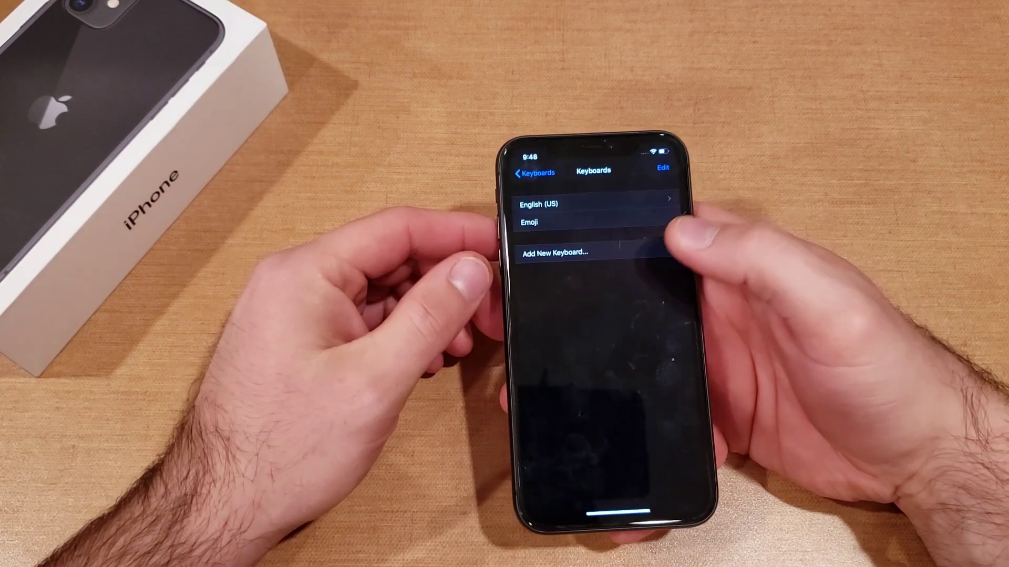
Start adding a keyboard by opening the Add New Keyboard language list
{"action": "left_click", "coordinate": [623, 268]}
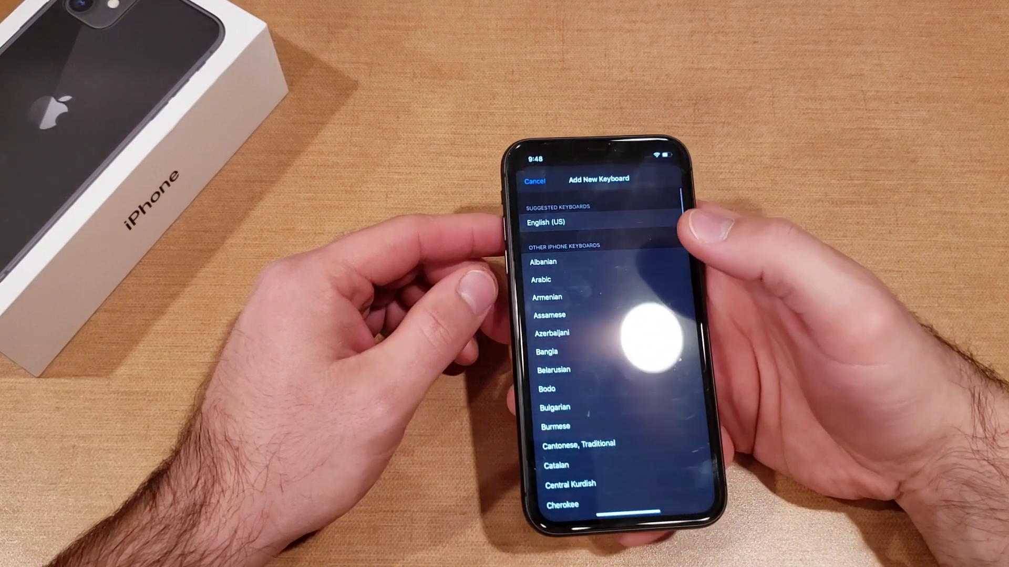
{"action": "scroll", "coordinate": [591, 339], "scroll_direction": "down", "scroll_amount": 5}
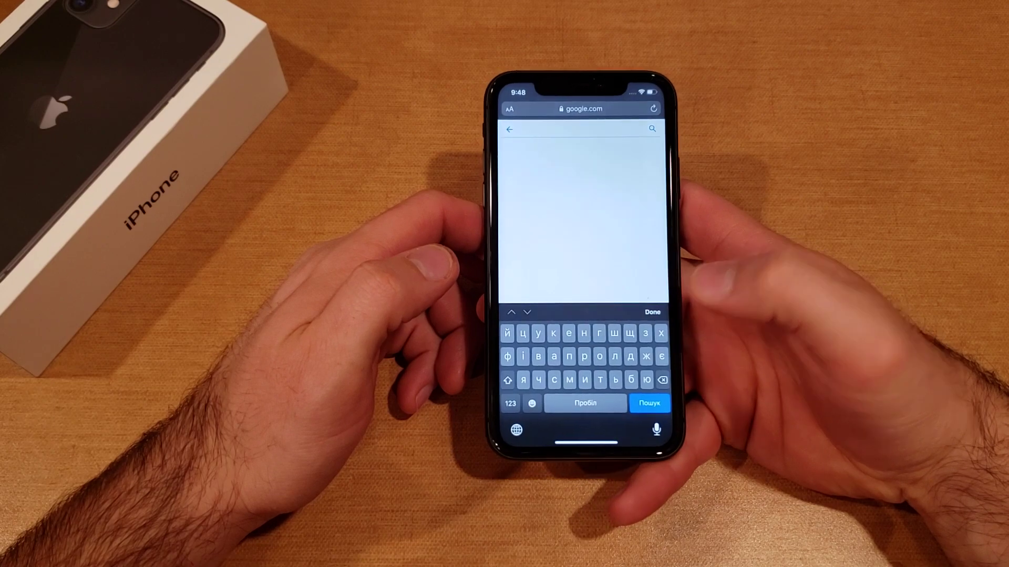
{"action": "type", "text": "талапвл"}
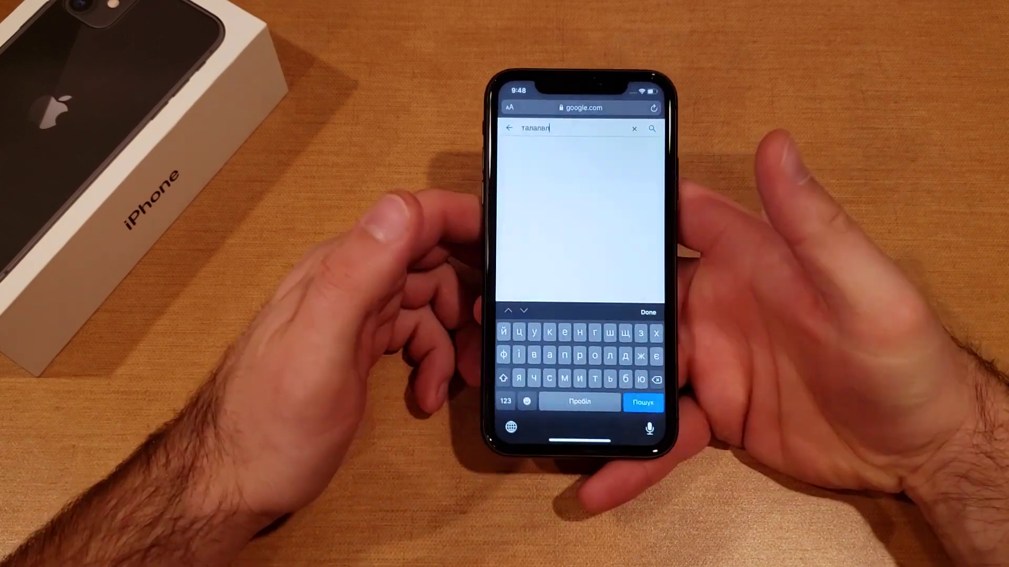